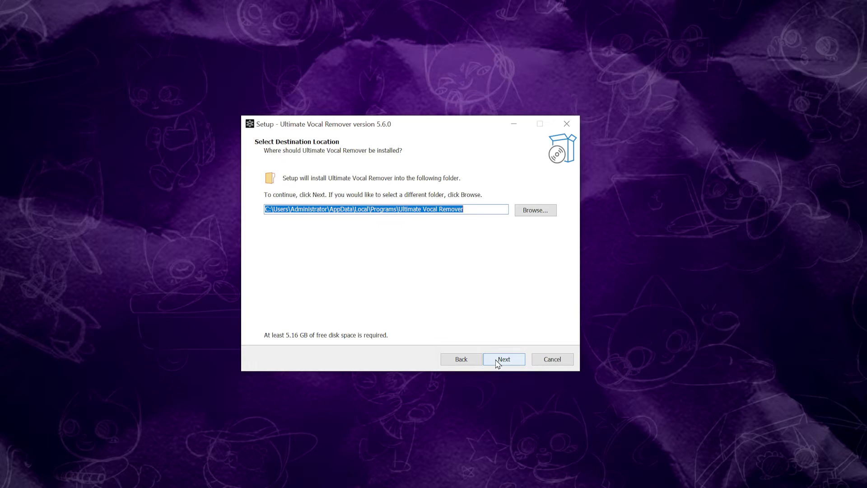
Install Ultimate Vocal Remover 5.6.0 to the default folder with a desktop shortcut.
click(498, 364)
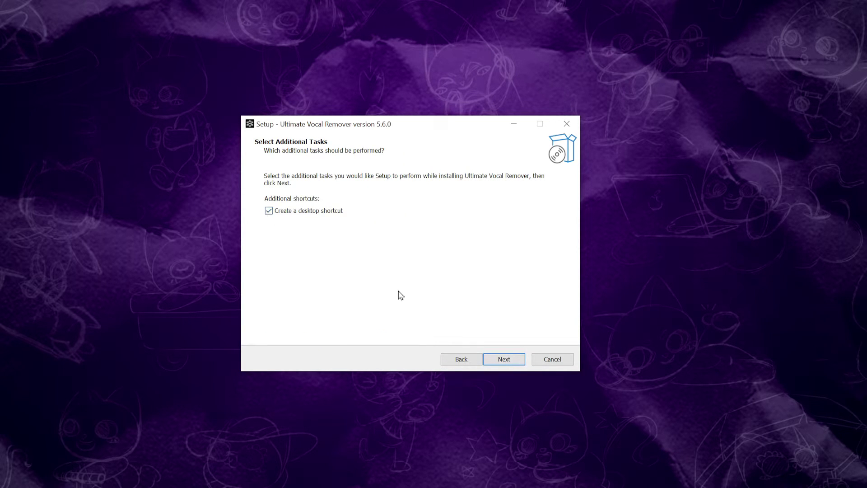
click(515, 363)
click(515, 363)
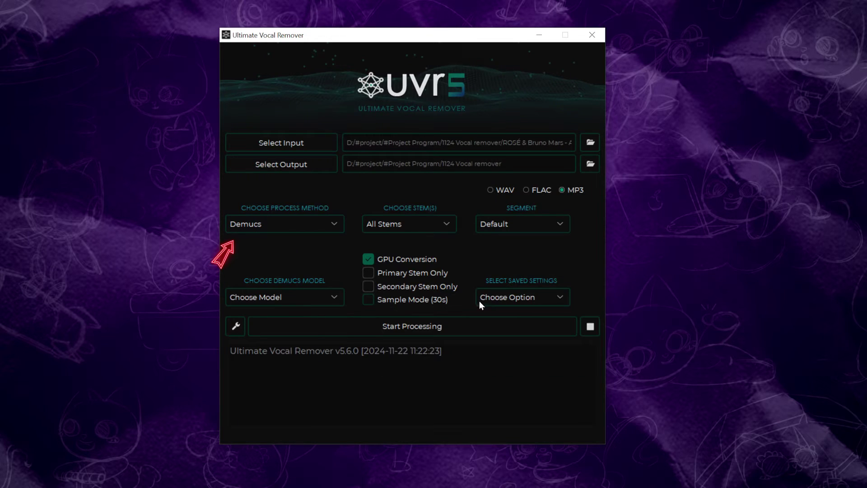
Reset the saved settings to default and choose the v4 | htdemucs Demucs model.
click(506, 296)
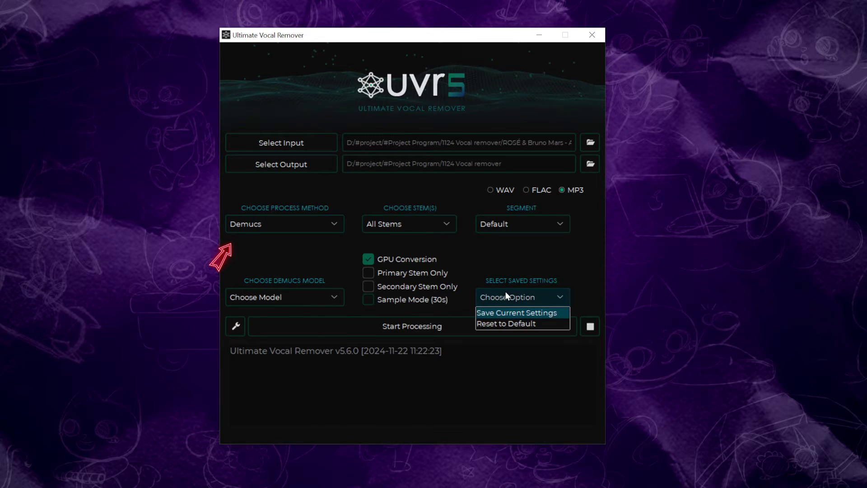
click(494, 326)
click(337, 296)
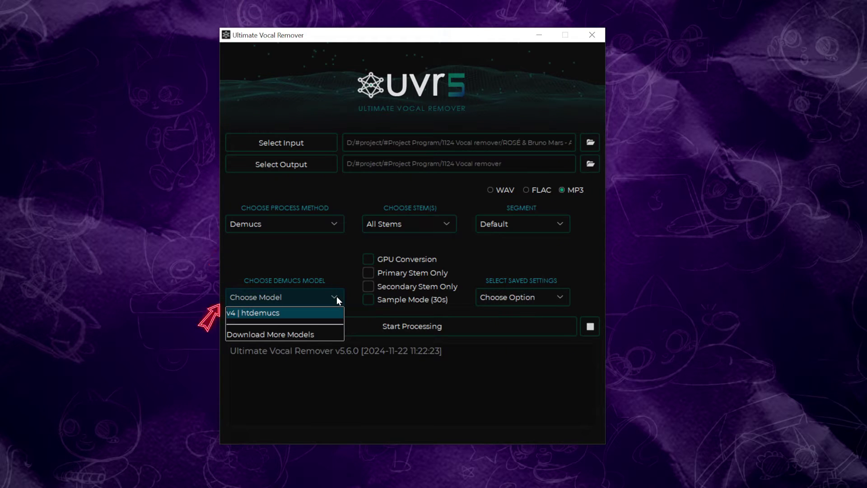
click(303, 314)
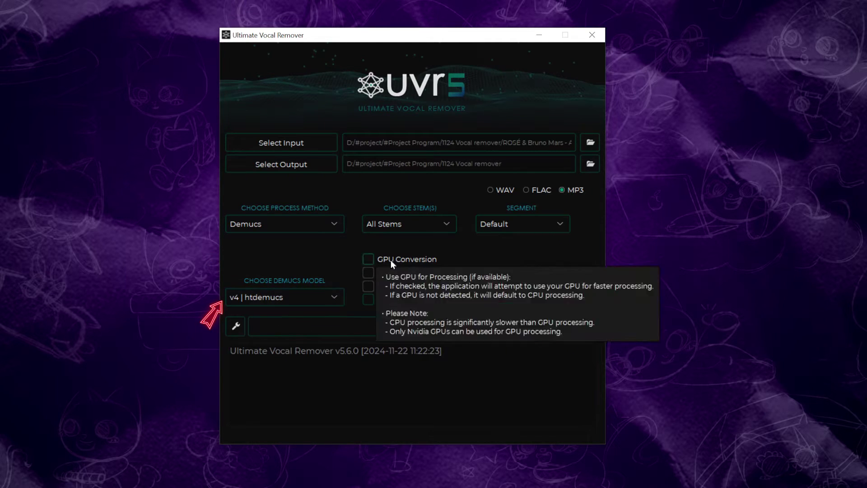
Set segment 30 and the Drums stem, with GPU Conversion and Drums Only enabled.
click(530, 226)
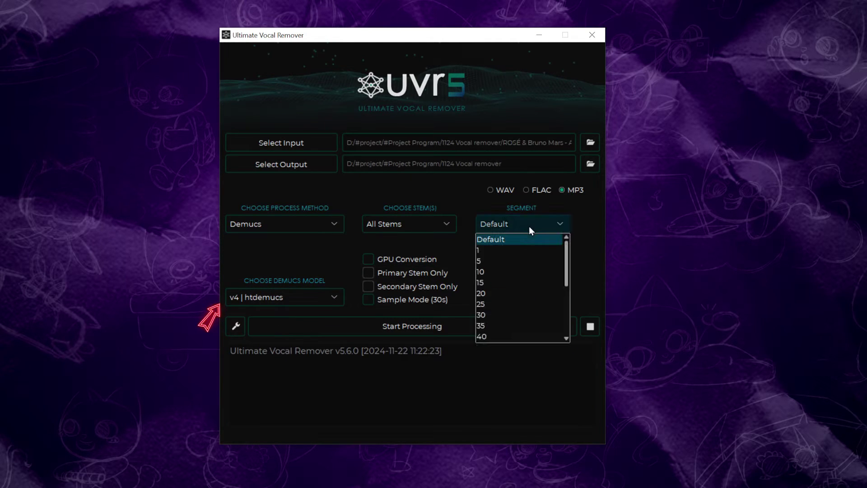
click(508, 316)
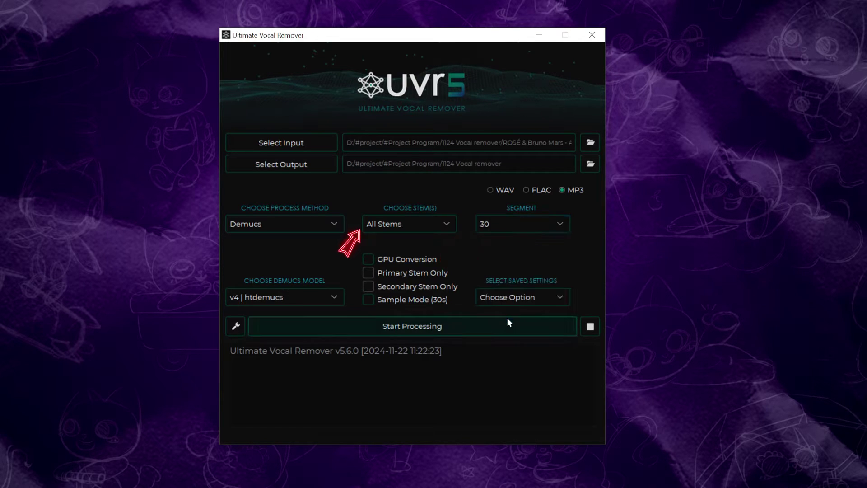
click(427, 220)
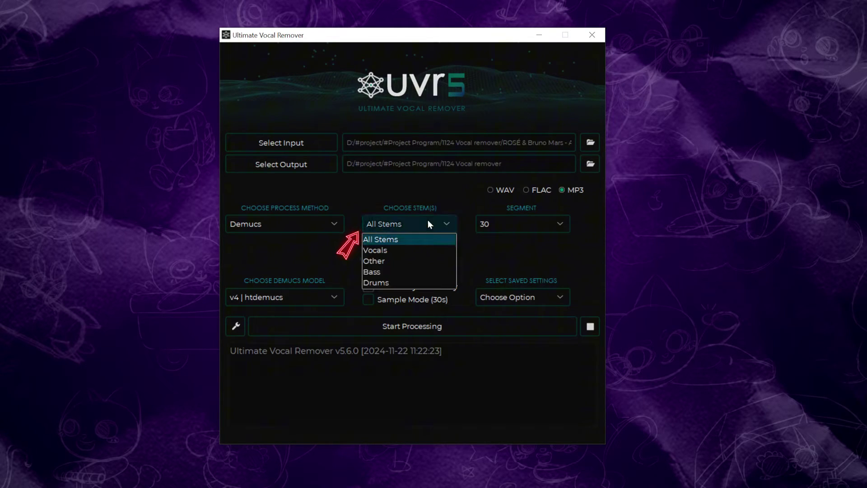
click(396, 281)
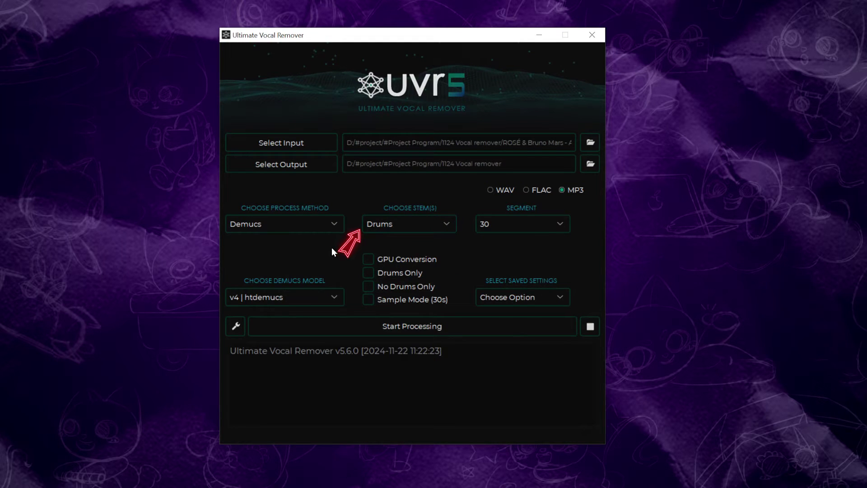
click(372, 261)
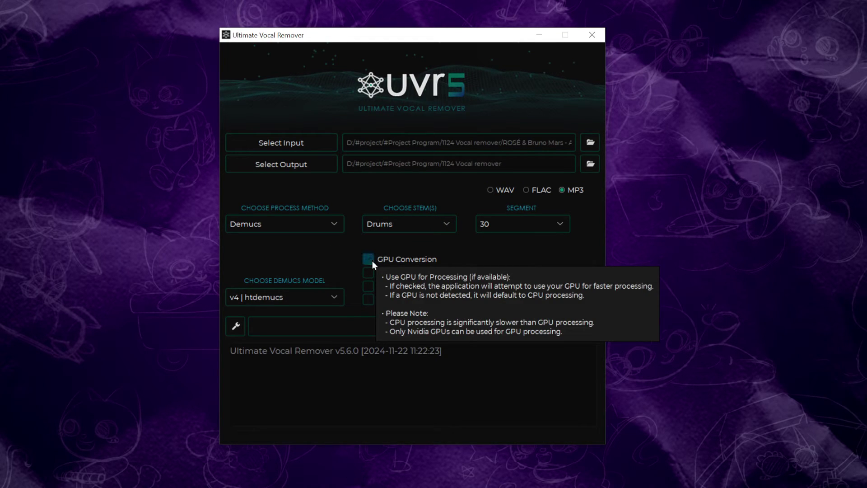
click(370, 273)
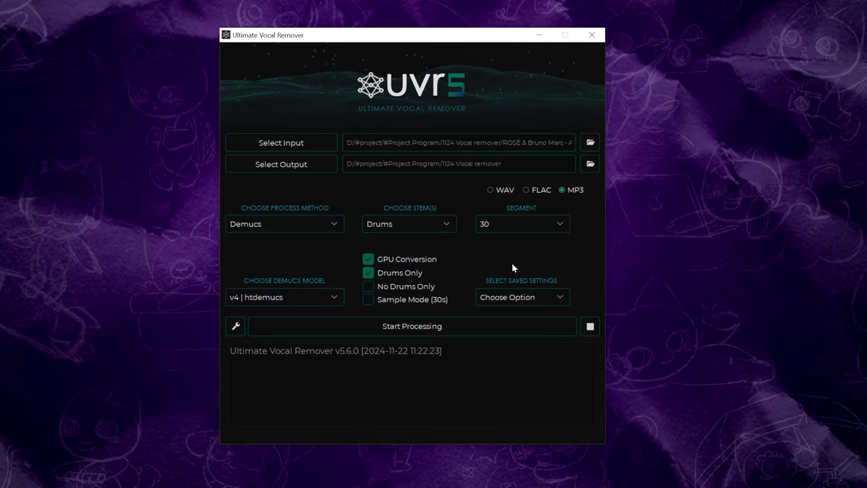
Start processing the song to extract its drums stem.
click(447, 326)
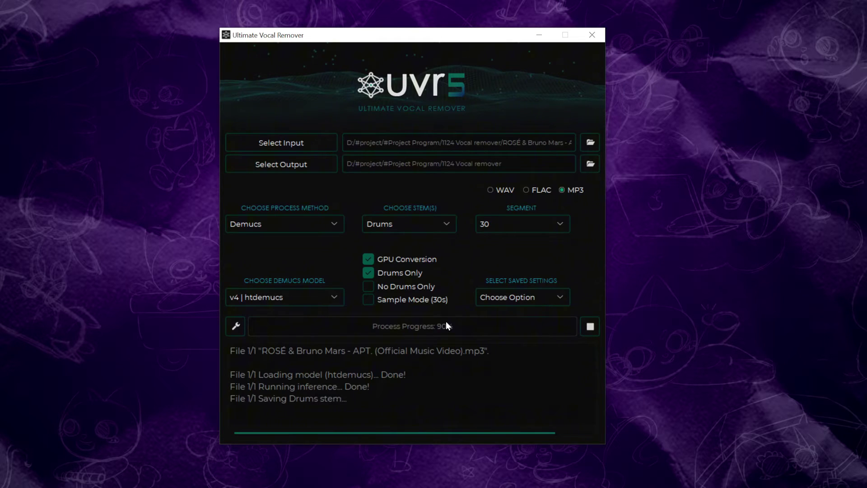
Open the output folder and play the new drums-only 1_ MP3 file.
click(594, 168)
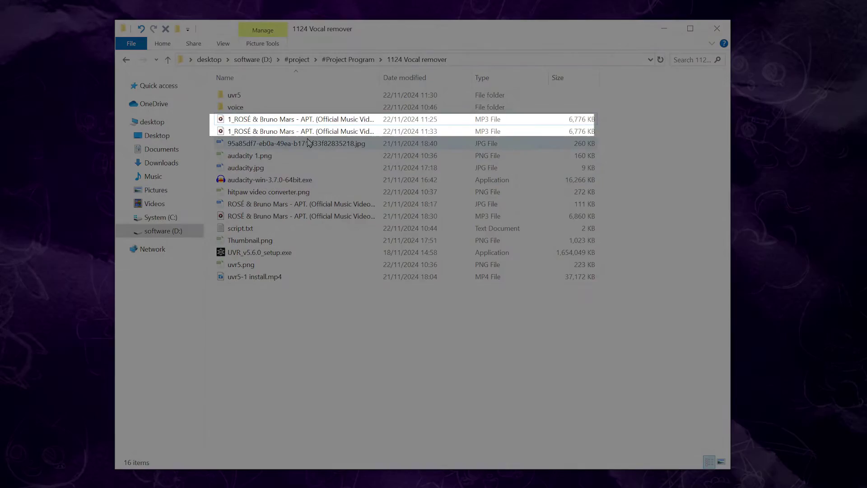
double_click(316, 120)
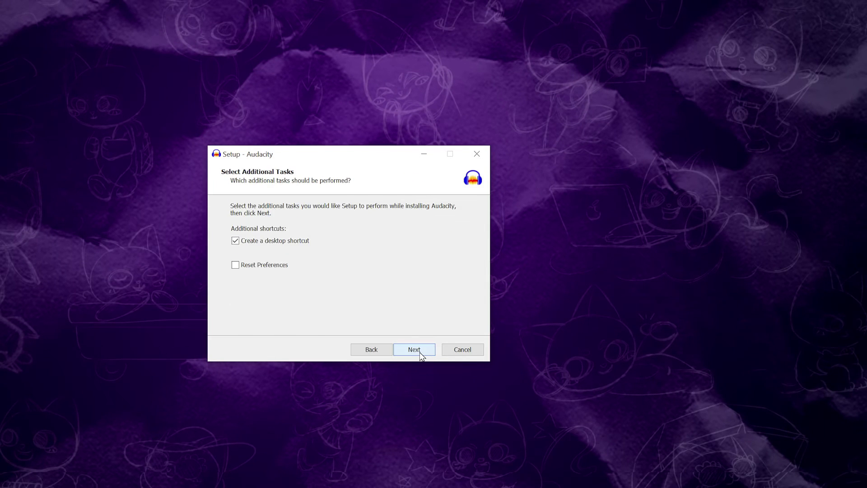
click(419, 352)
Finish installing Audacity with a desktop shortcut and look in Effect > Special.
click(420, 352)
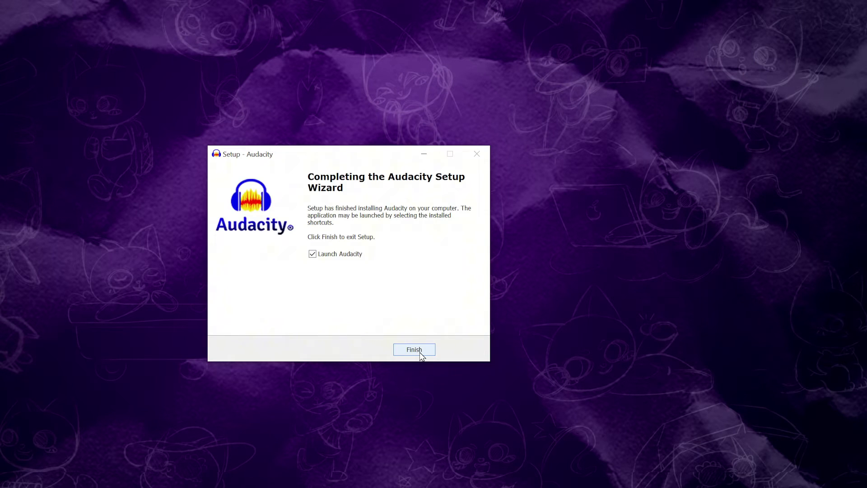
click(420, 352)
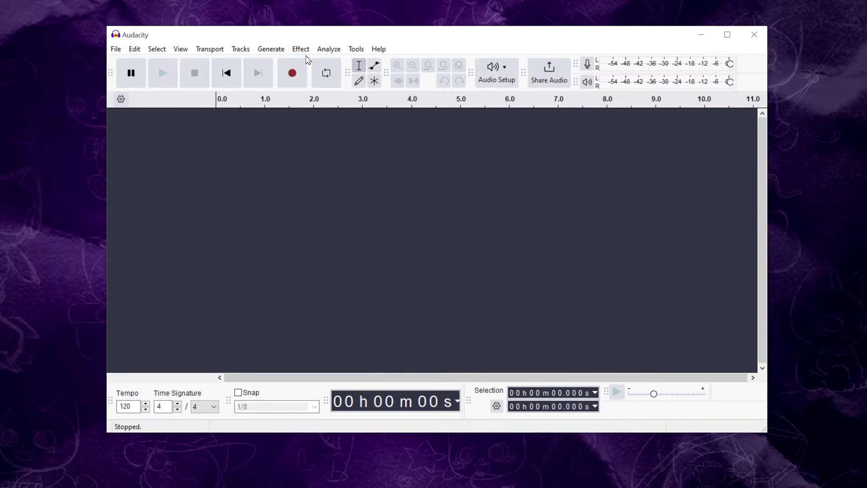
click(302, 52)
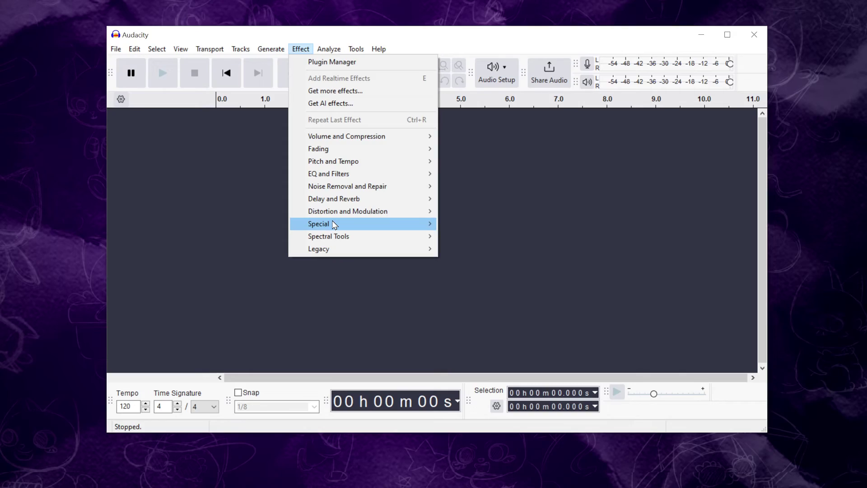
mouse_move(335, 224)
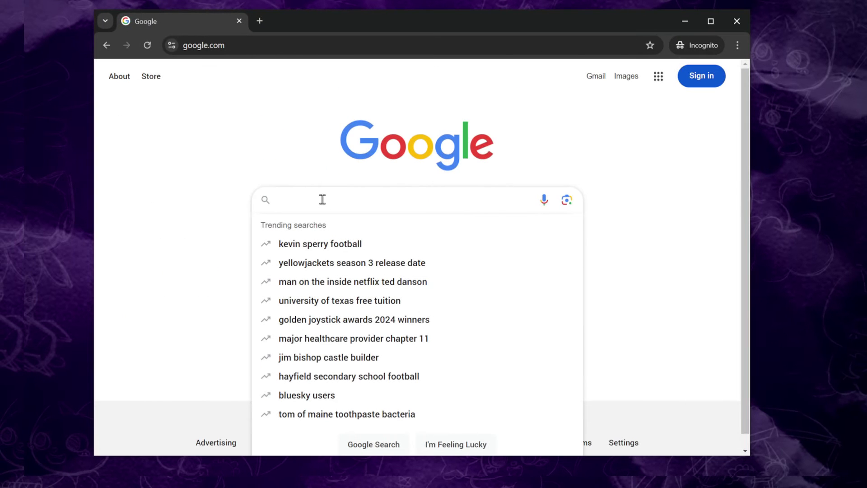
Search 'audacity vocal' and reach the Vocal Reduction and Isolation plugin download page.
text(audacity)
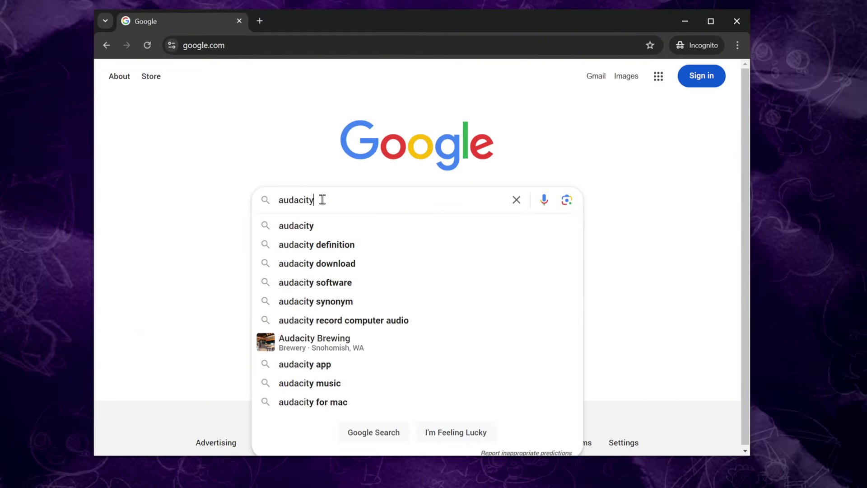
text( vocal)
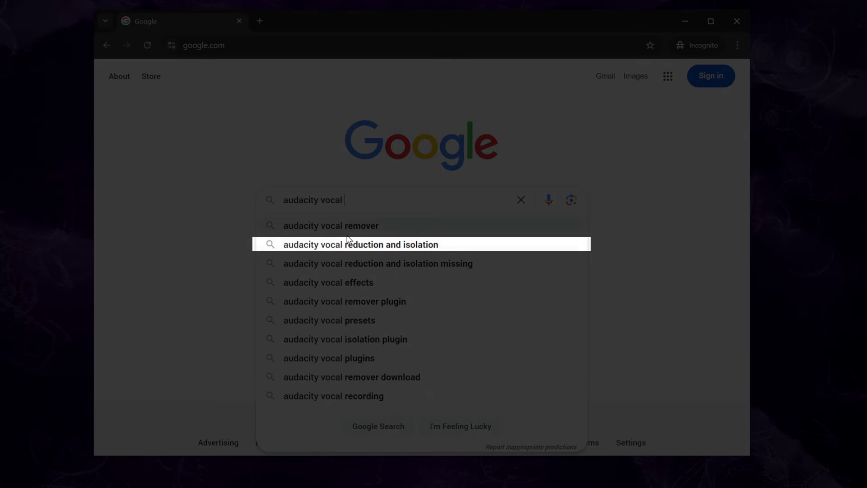
click(347, 240)
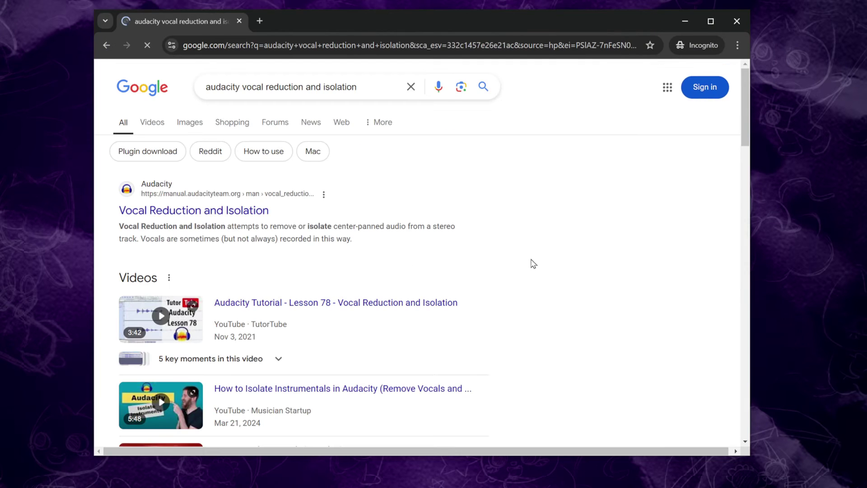
click(247, 211)
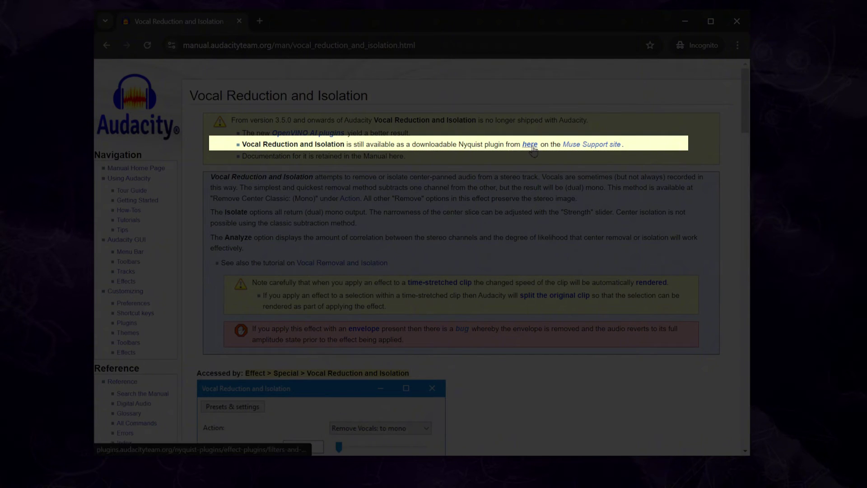
click(531, 145)
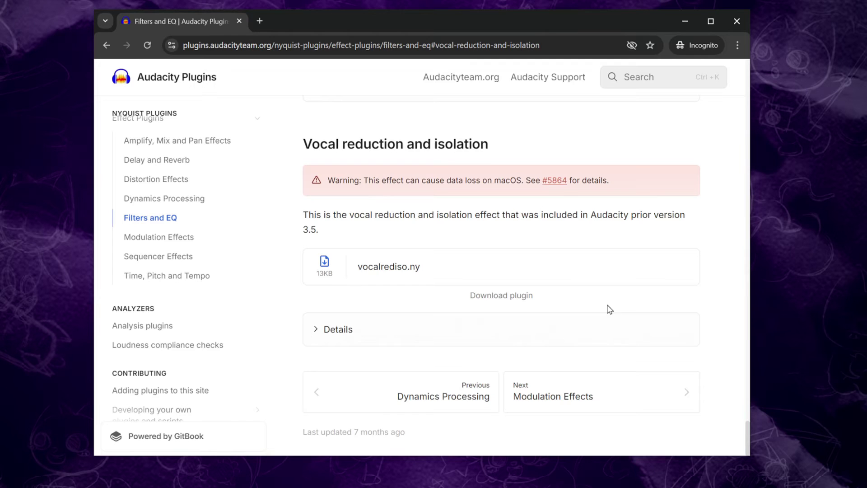
Download vocalrediso.ny to the Desktop, replacing the existing copy.
click(326, 267)
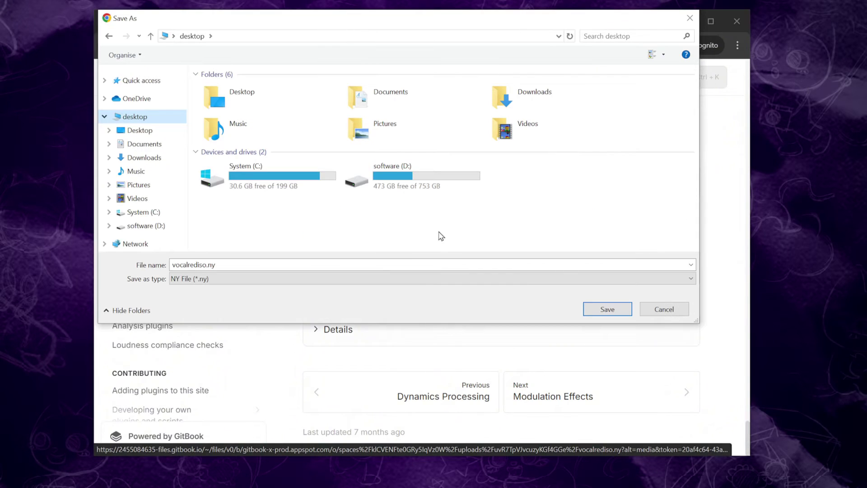
click(139, 131)
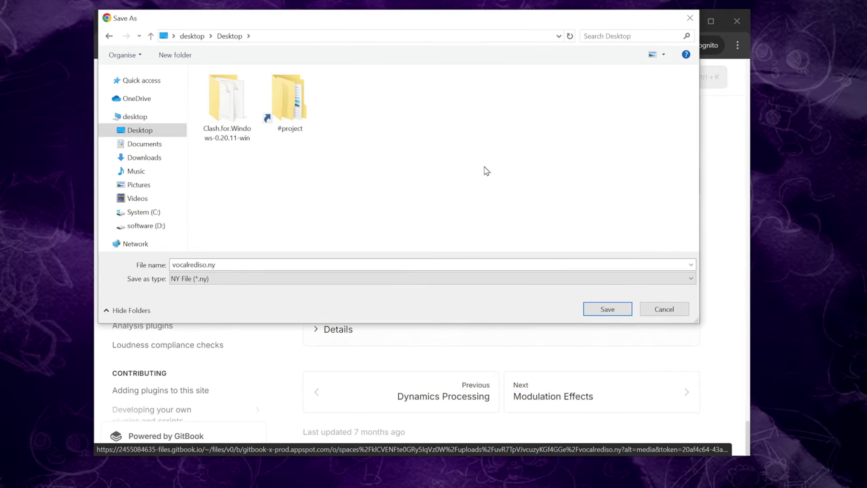
click(620, 314)
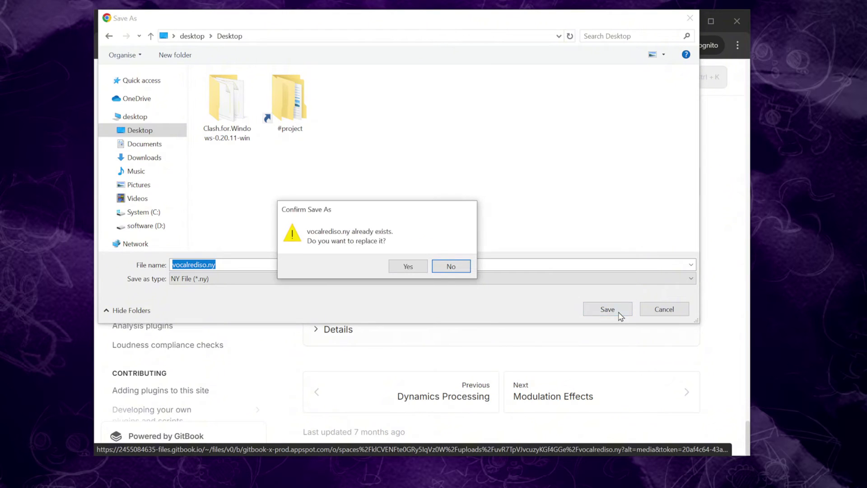
click(417, 269)
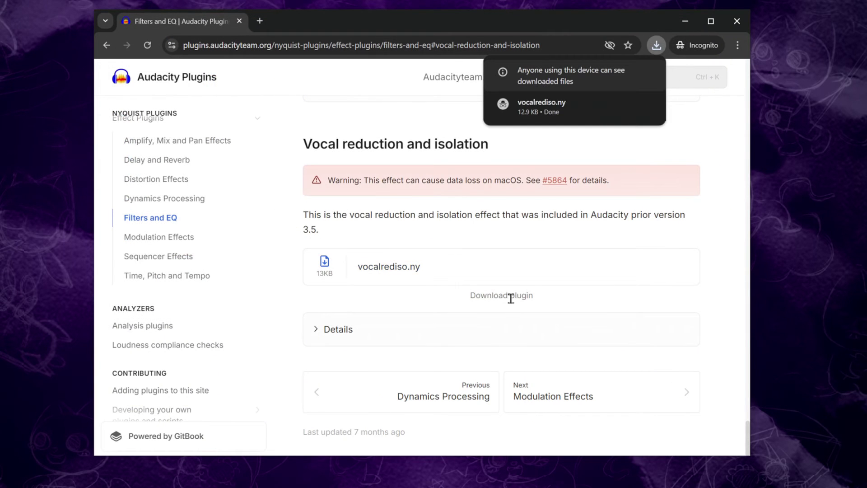
Open the C:\Program Files\Audacity\Plug-ins folder in File Explorer.
click(686, 21)
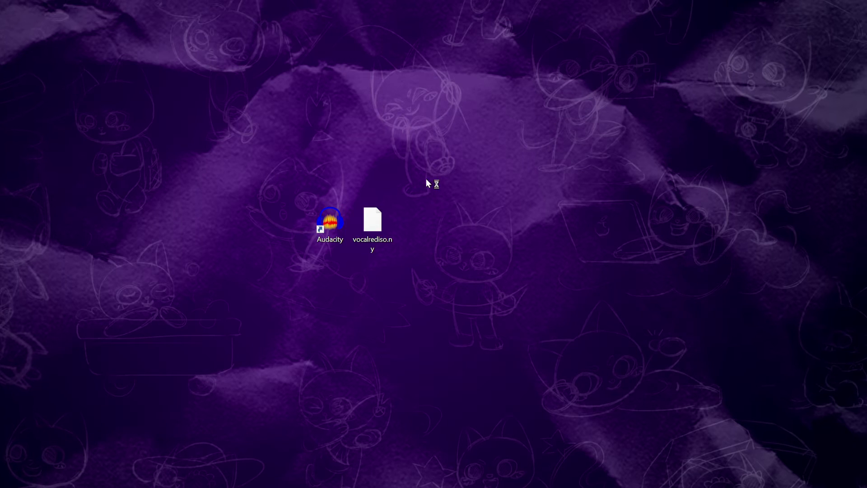
drag(427, 178, 251, 259)
click(411, 309)
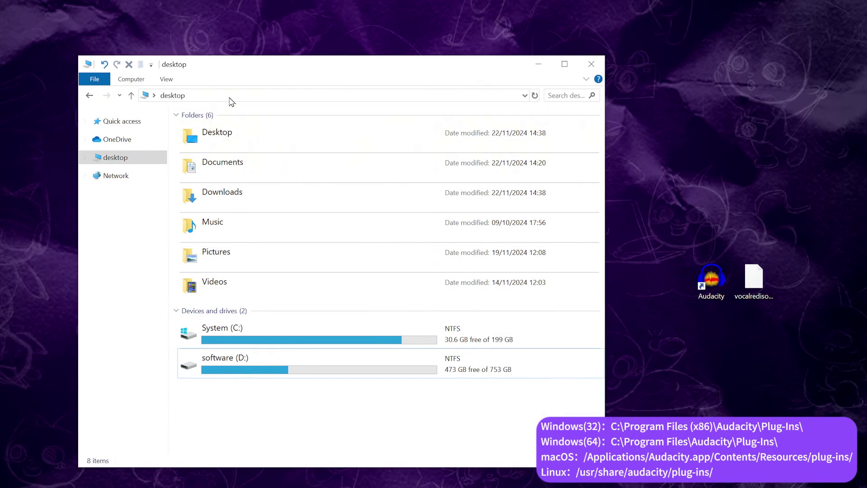
click(229, 96)
text(C:\Program Files\Audacity\Plug-ins)
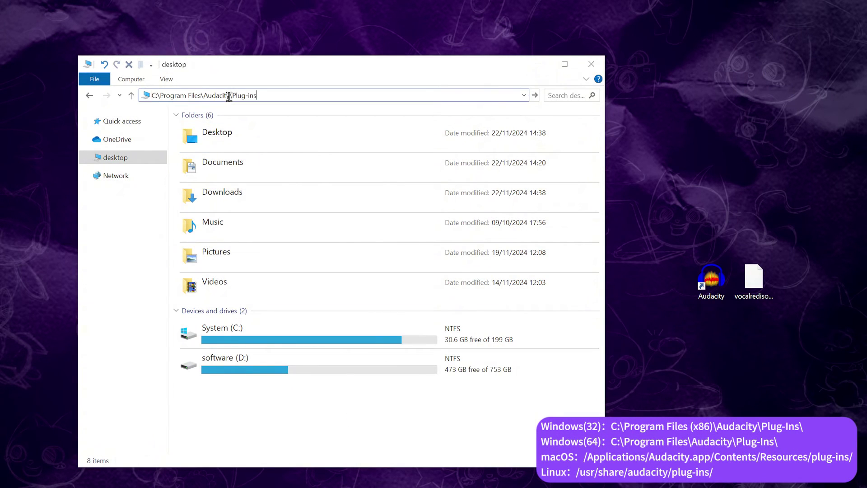
key(Return)
Copy vocalrediso.ny from the desktop into the Plug-Ins folder with administrator permission.
scroll(429, 269, down, 1)
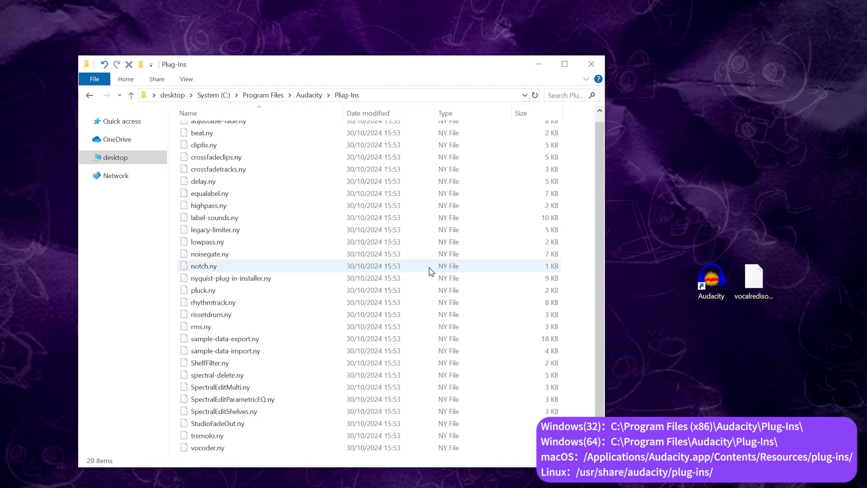
drag(754, 278, 399, 395)
click(332, 243)
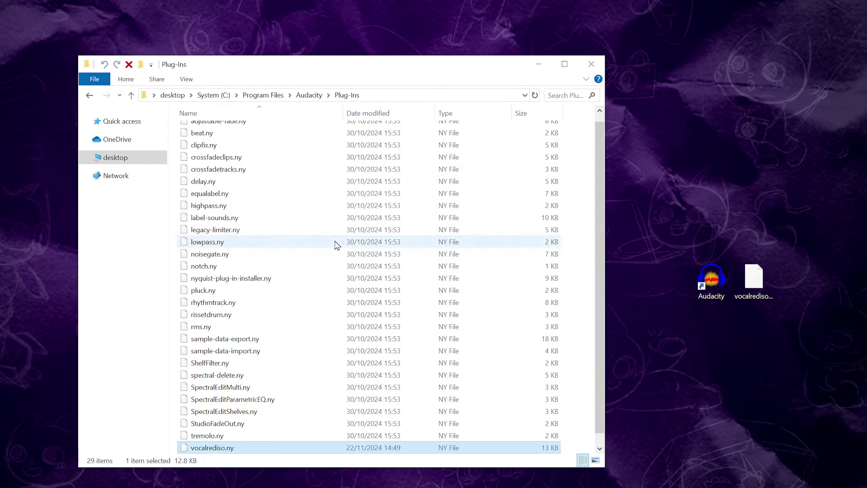
Launch Audacity, import the APT. song as audio and select the whole track.
double_click(708, 296)
click(124, 65)
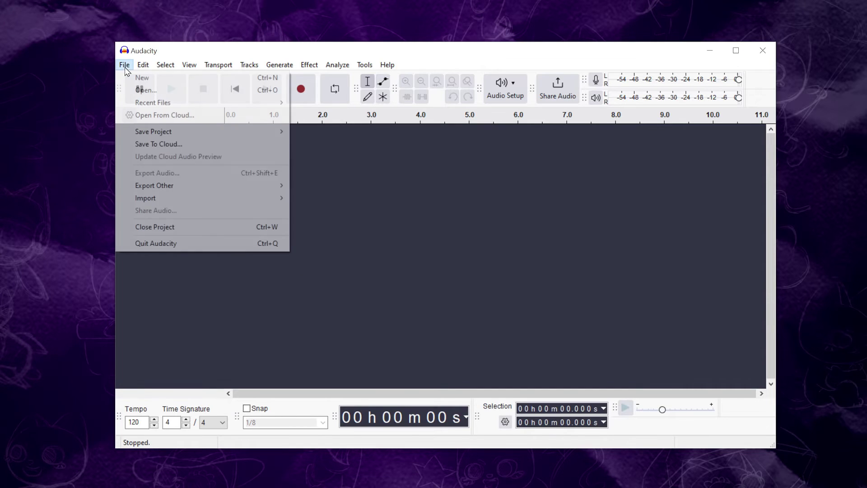
mouse_move(164, 197)
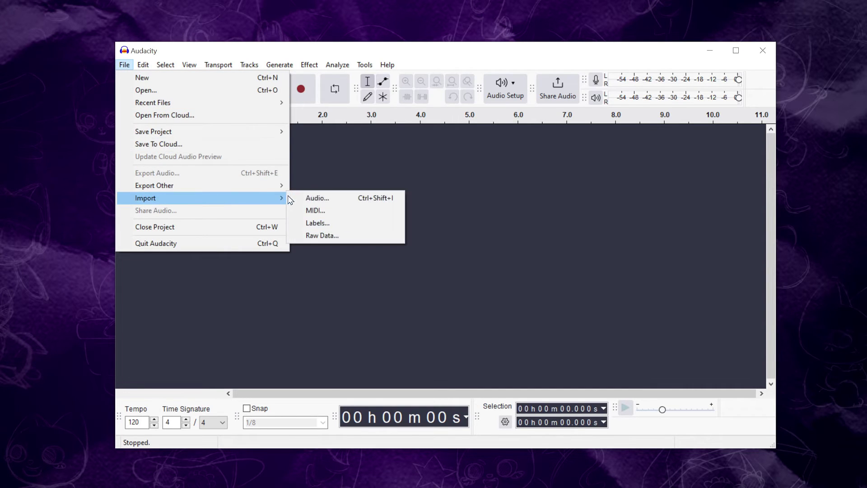
click(316, 198)
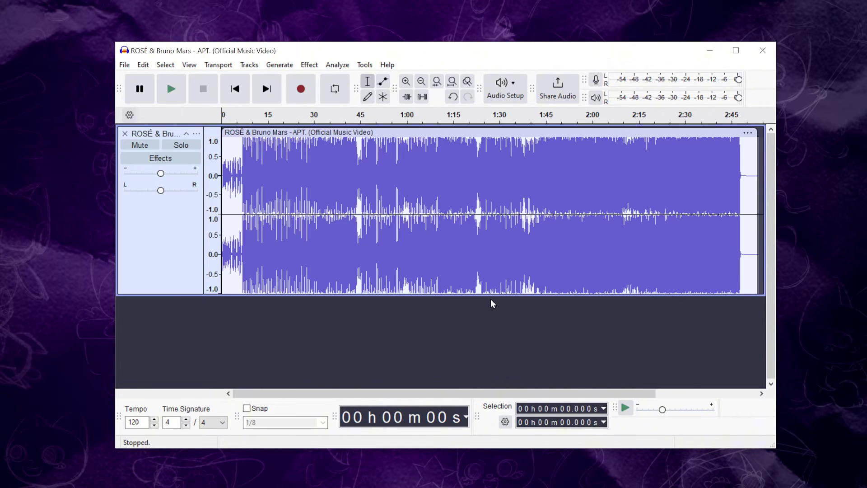
click(170, 226)
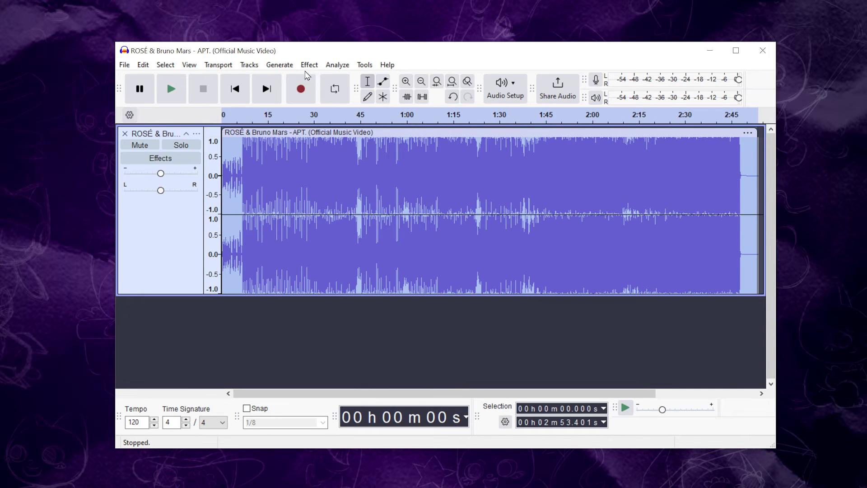
click(309, 64)
Set Vocal Reduction and Isolation to Isolate Vocals, Low Cut 313.0 Hz, Strength 9.80.
mouse_move(407, 239)
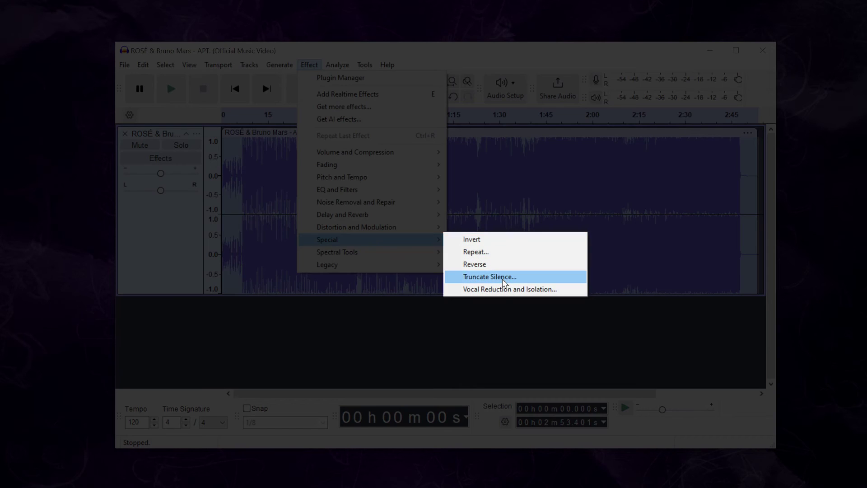
click(509, 289)
click(543, 226)
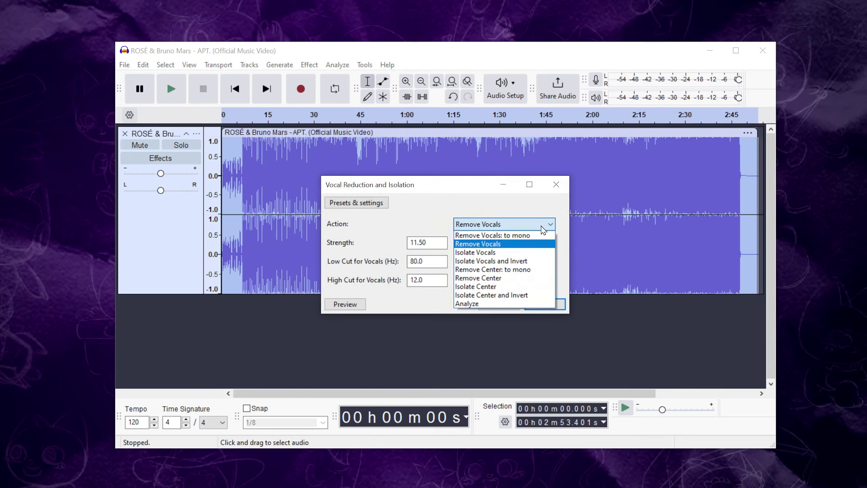
key(End)
key(Home)
key(End)
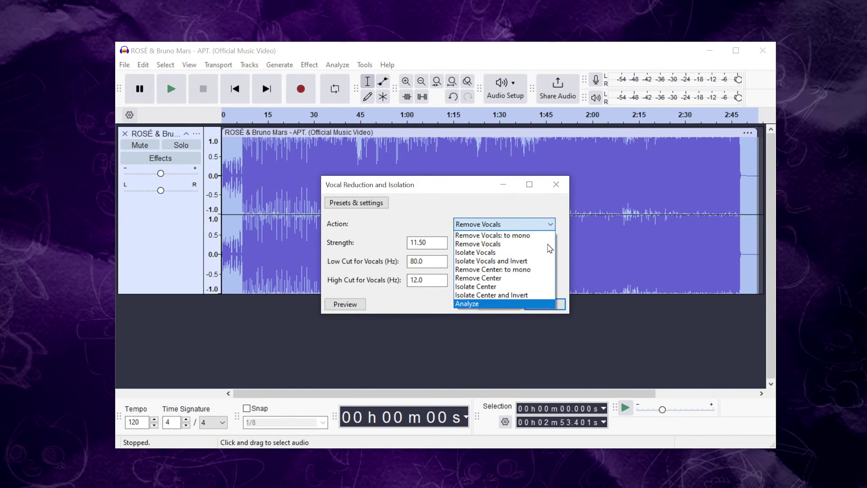
click(504, 246)
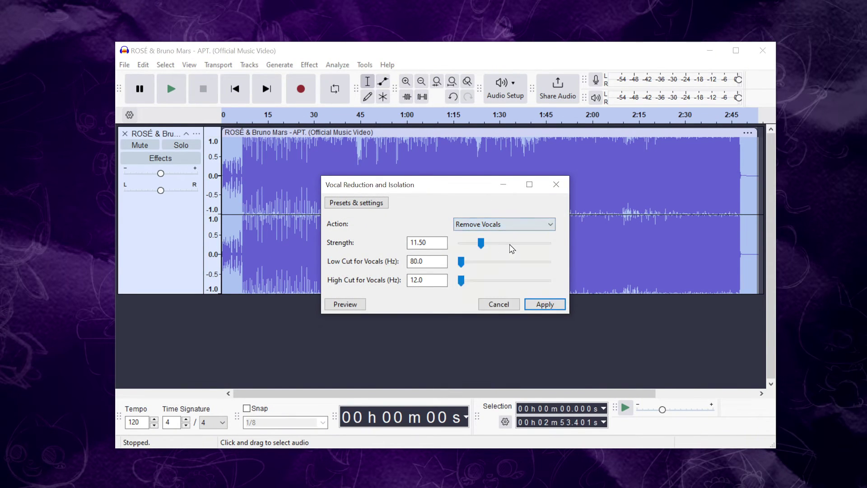
click(506, 224)
click(494, 252)
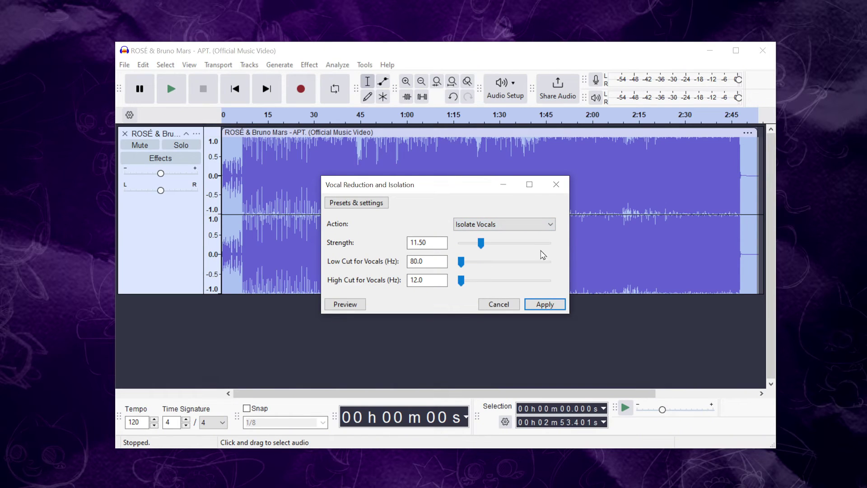
mouse_move(462, 262)
mouse_down()
mouse_move(473, 268)
mouse_move(465, 271)
mouse_up()
mouse_move(480, 243)
mouse_down()
mouse_move(507, 244)
mouse_move(478, 245)
mouse_up()
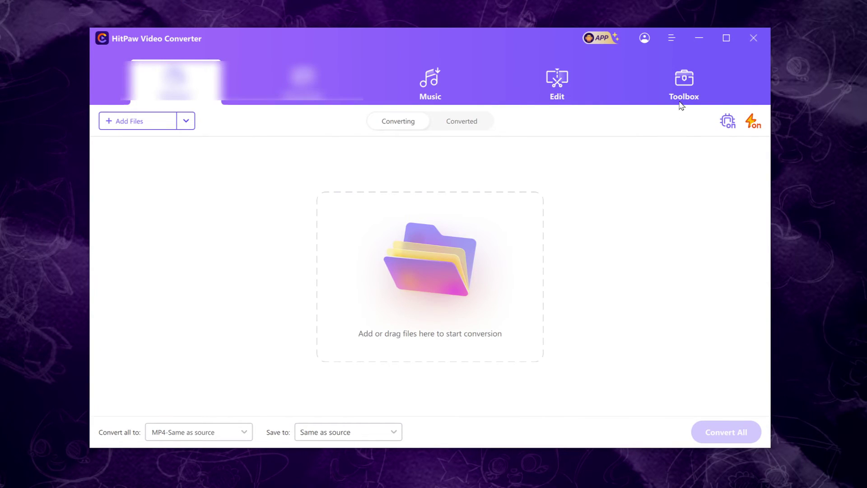
Load the APT. song into HitPaw's Audio Vocal Remover to split music and vocals.
click(682, 100)
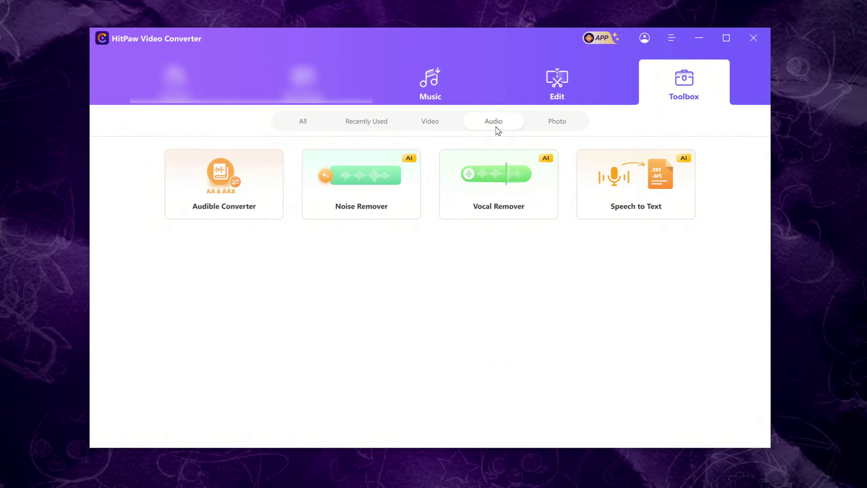
click(499, 177)
click(421, 262)
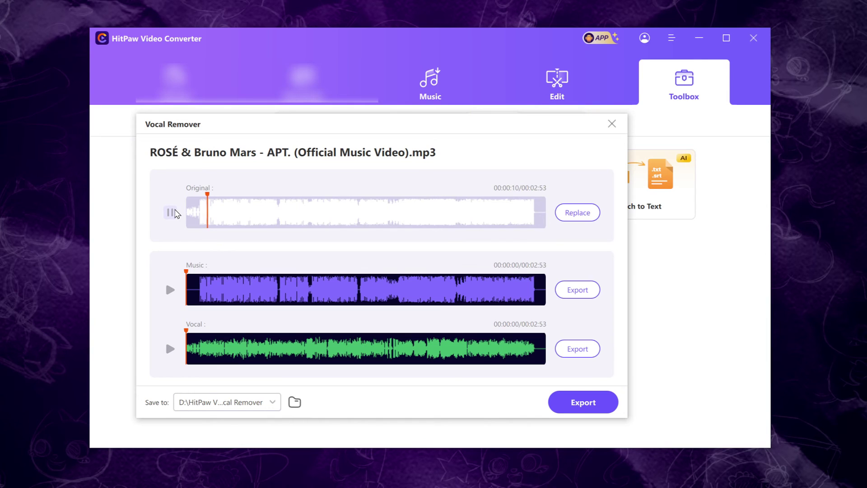
Pause the original song and preview the separated music track from about 6 seconds.
click(173, 213)
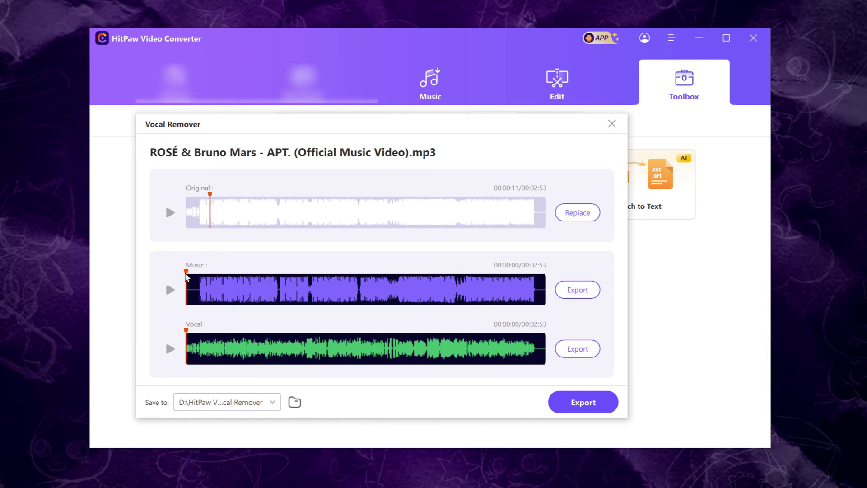
drag(186, 275, 201, 280)
click(174, 291)
Preview the vocal track from about 7 seconds, then export both music and vocal stems.
drag(188, 338, 199, 339)
click(171, 349)
click(170, 349)
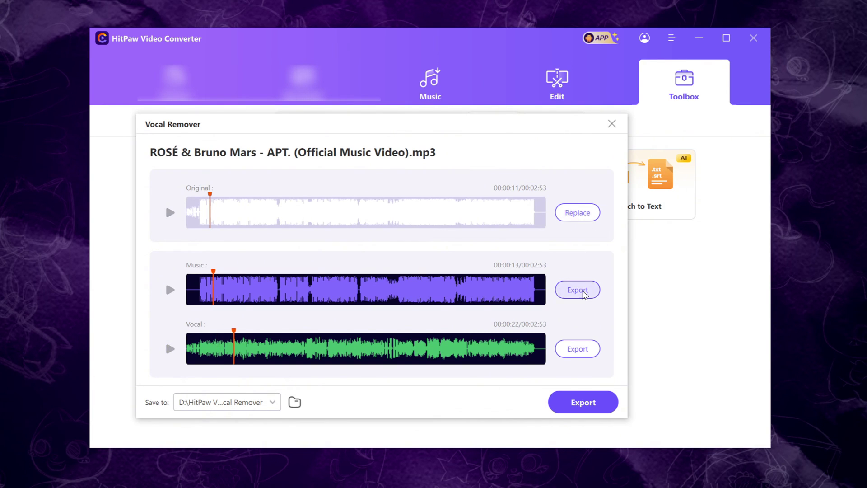
click(584, 402)
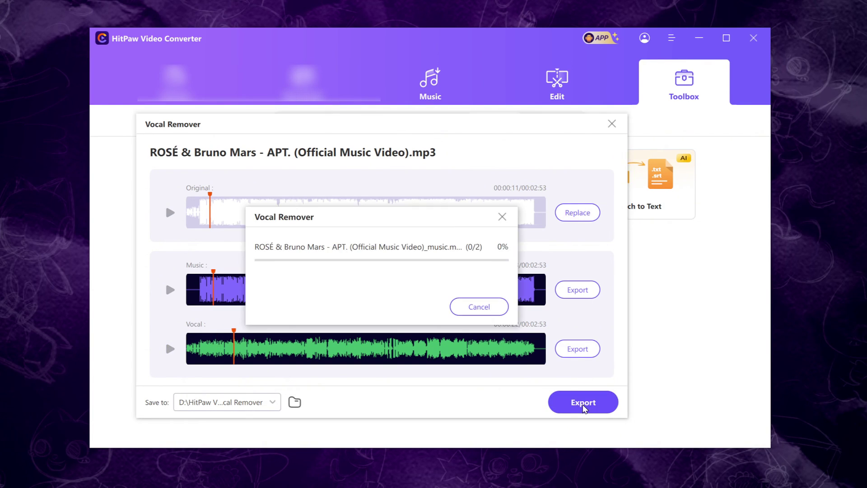